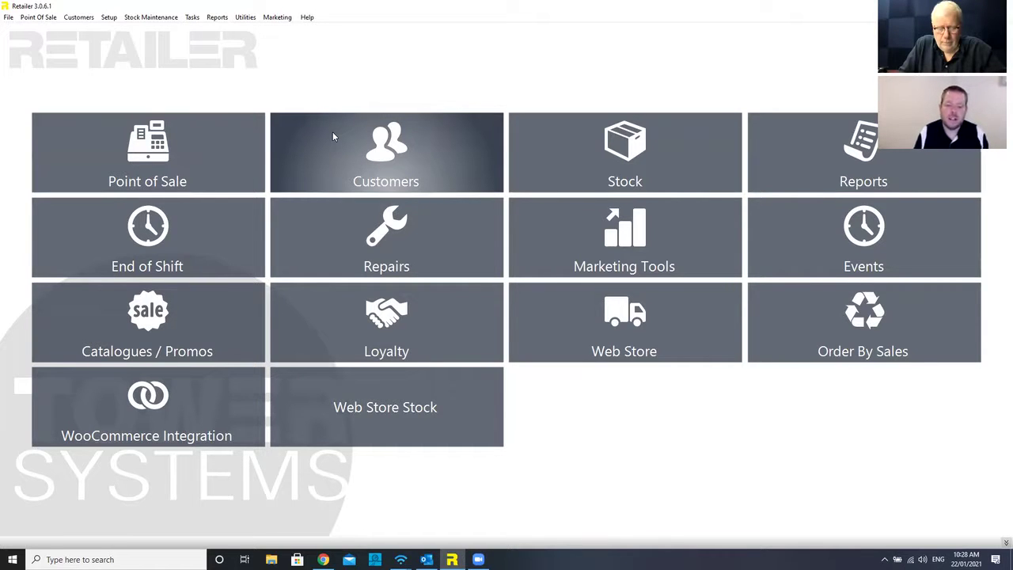
- Review the SMS templates of the Blue Swimmer Crab Season and Engel Servicing events in the events setup, then close it
click(799, 241)
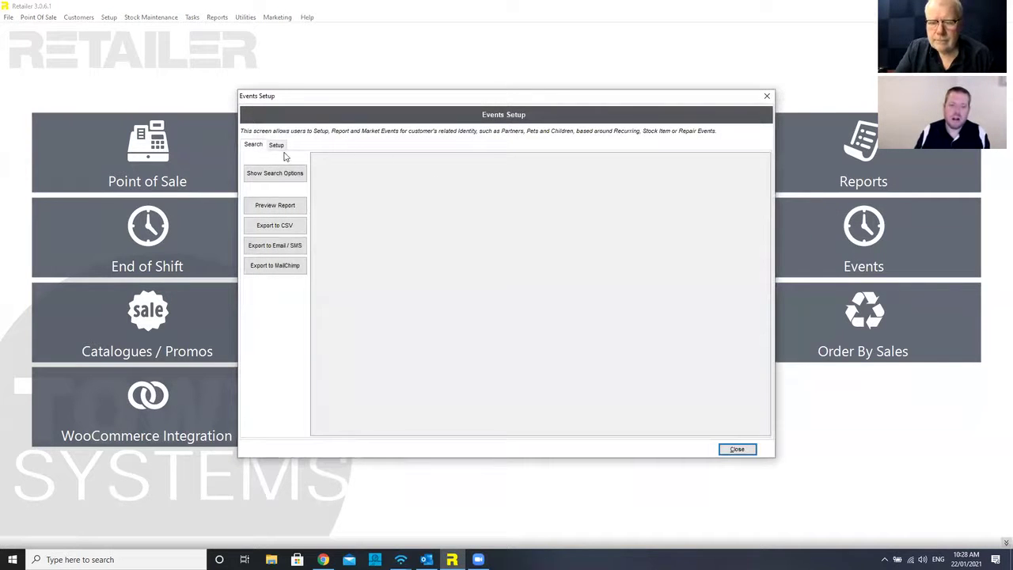
click(279, 147)
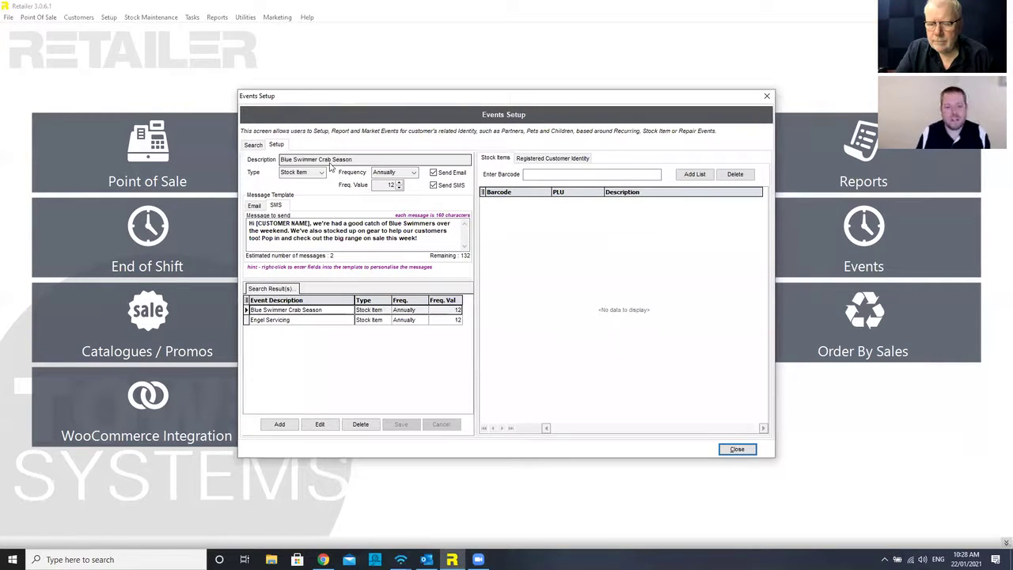
click(254, 205)
click(277, 206)
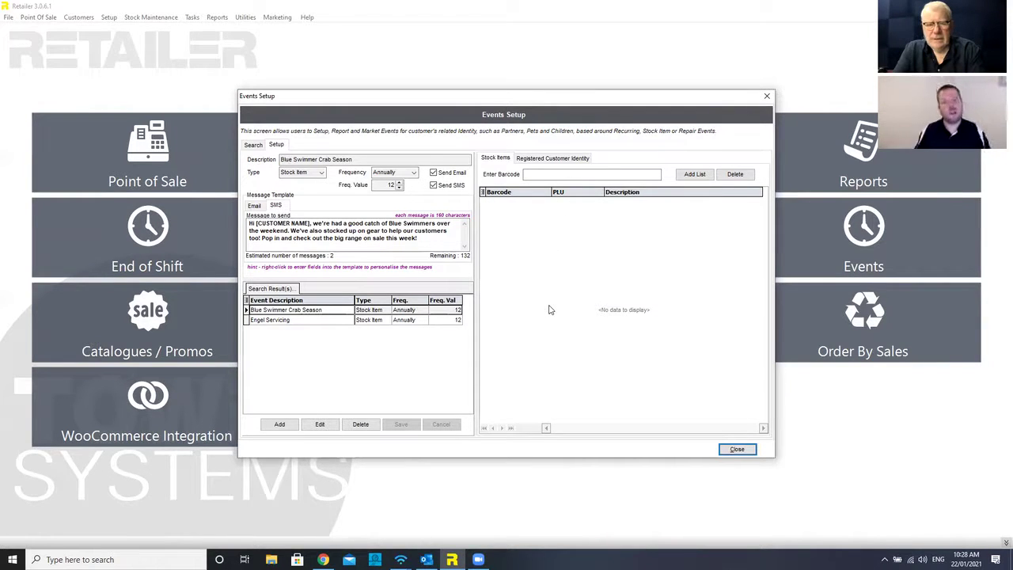
click(312, 224)
text(,)
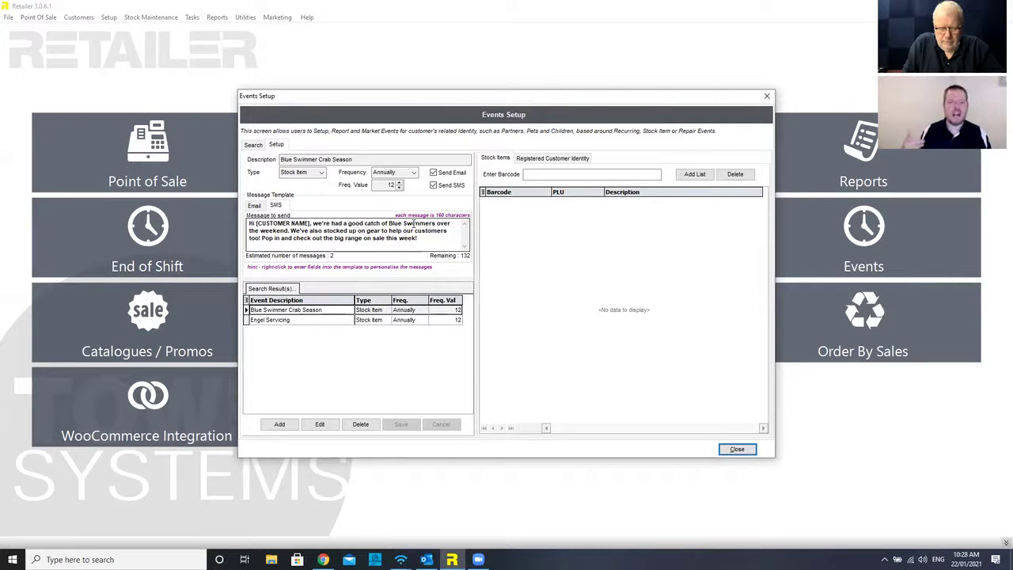
click(341, 321)
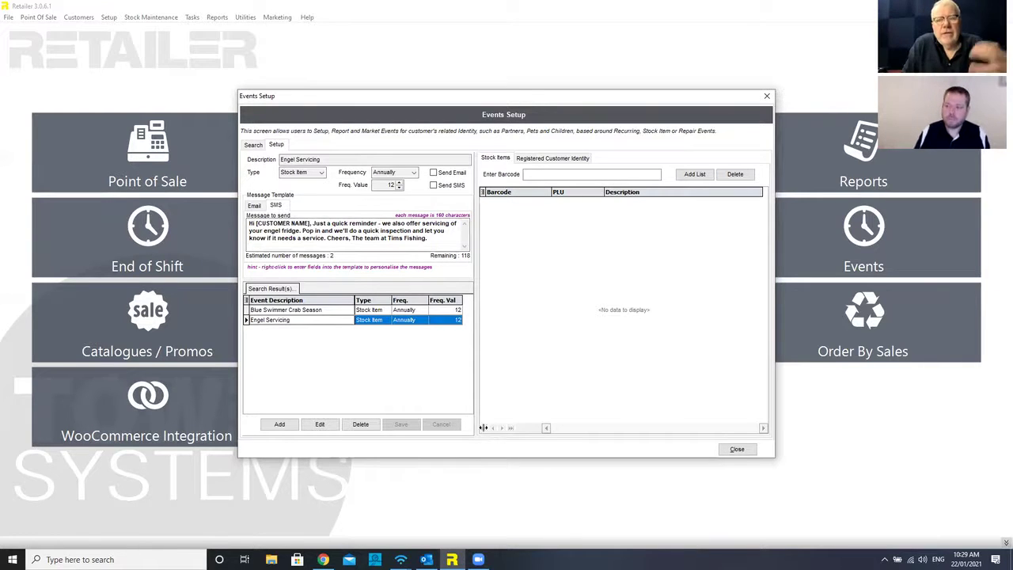
click(737, 450)
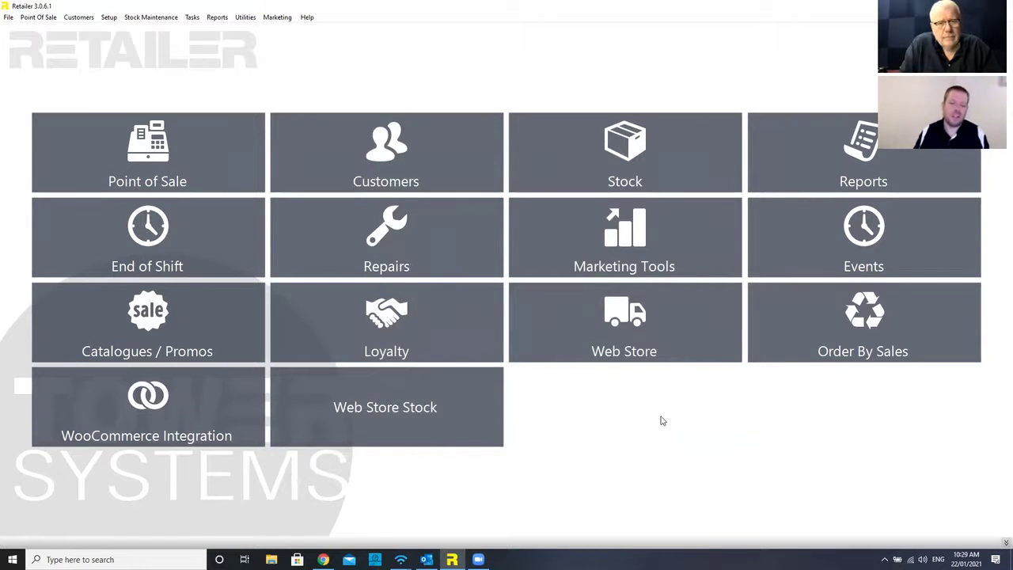
- Open the point of sale and add the Okuma F1-11 701SWH Rod and the Okuma Trio-80a Trio Spinning Reel to a cash sale
click(180, 179)
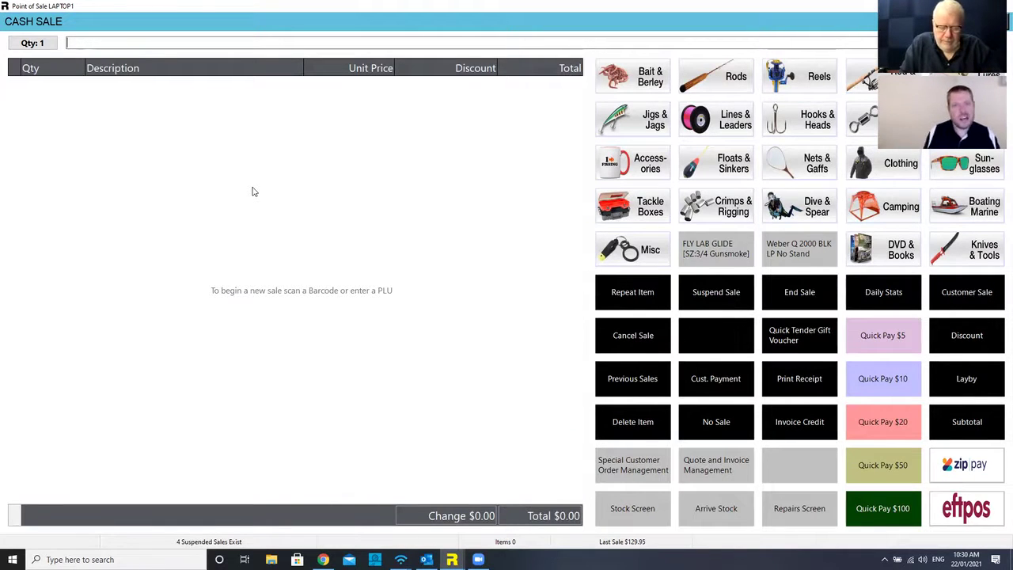
text(8001)
key(Return)
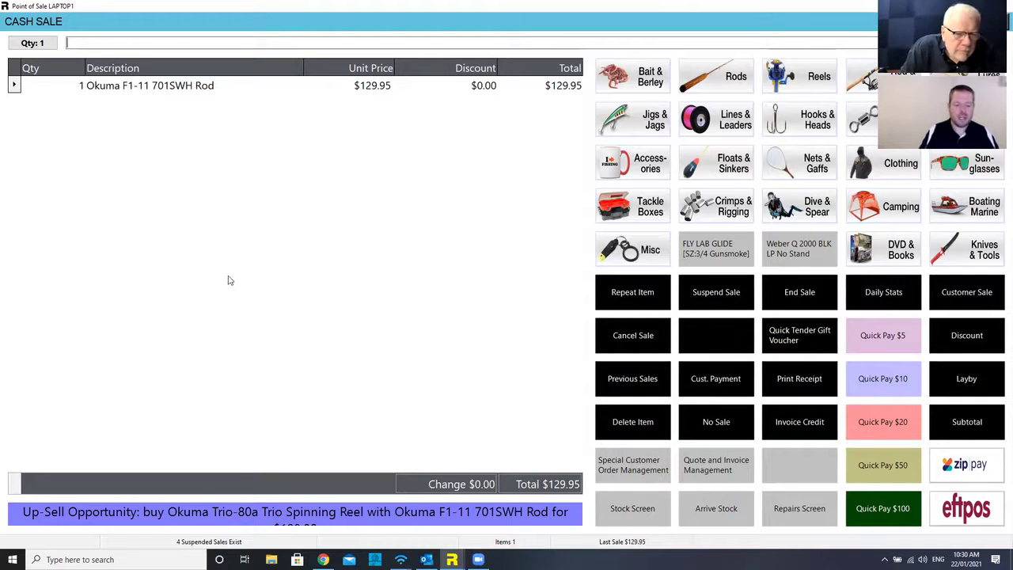
text(REEL)
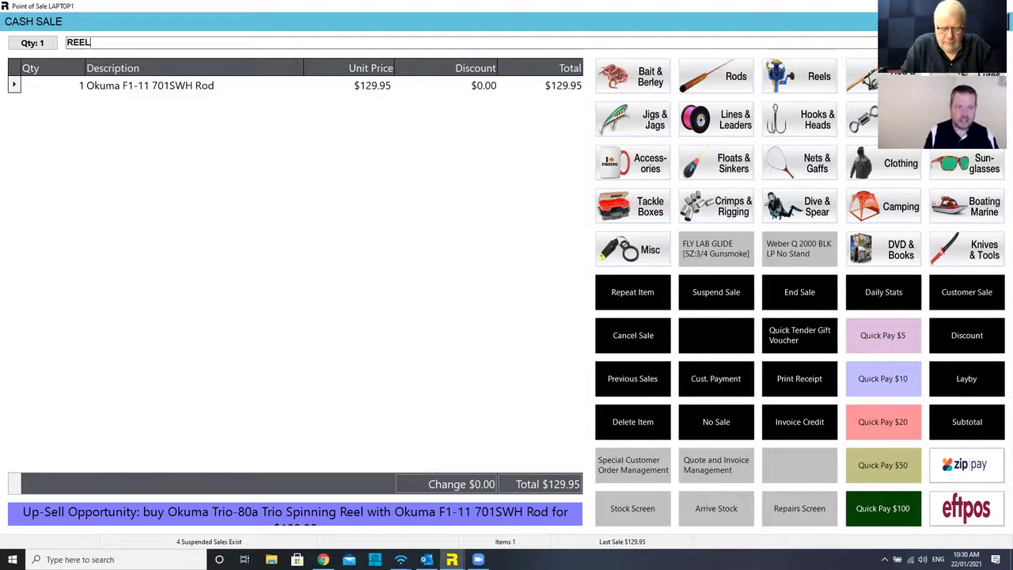
key(Return)
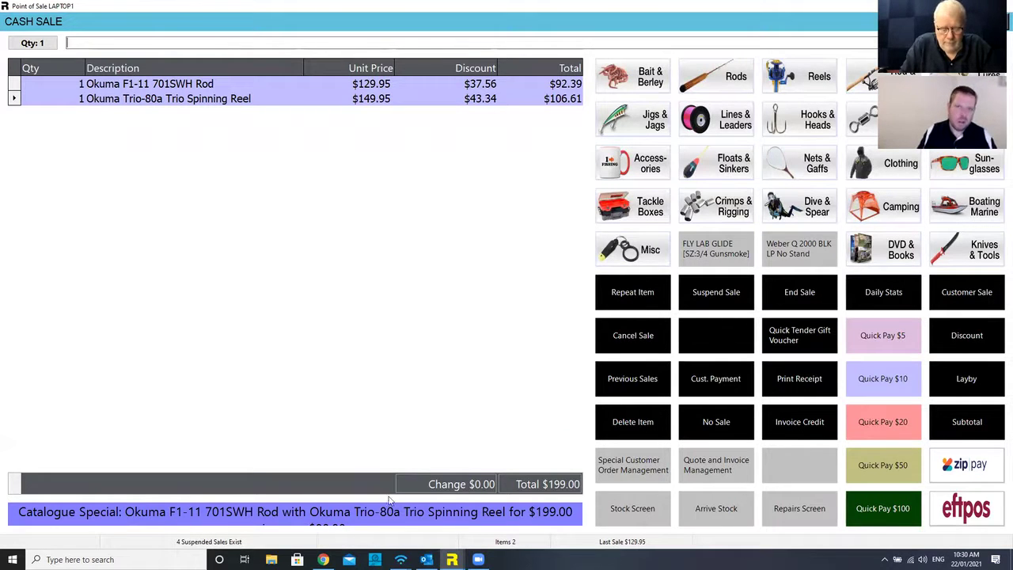
- Clear the rod and reel sale and ring up the Okuma rod and reel combo with PLU COMBO
key(Escape)
text(COMBO)
key(Return)
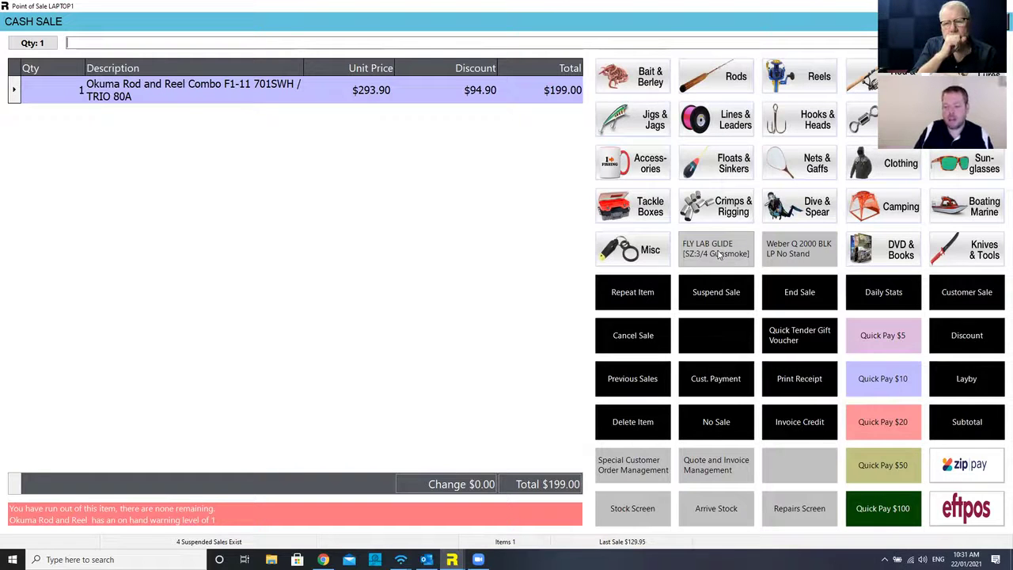
- Add the FLY LAB GLIDE [SZ:3/4 Gunsmoke] reel and a 500g pack of bait cockles to the sale
click(719, 254)
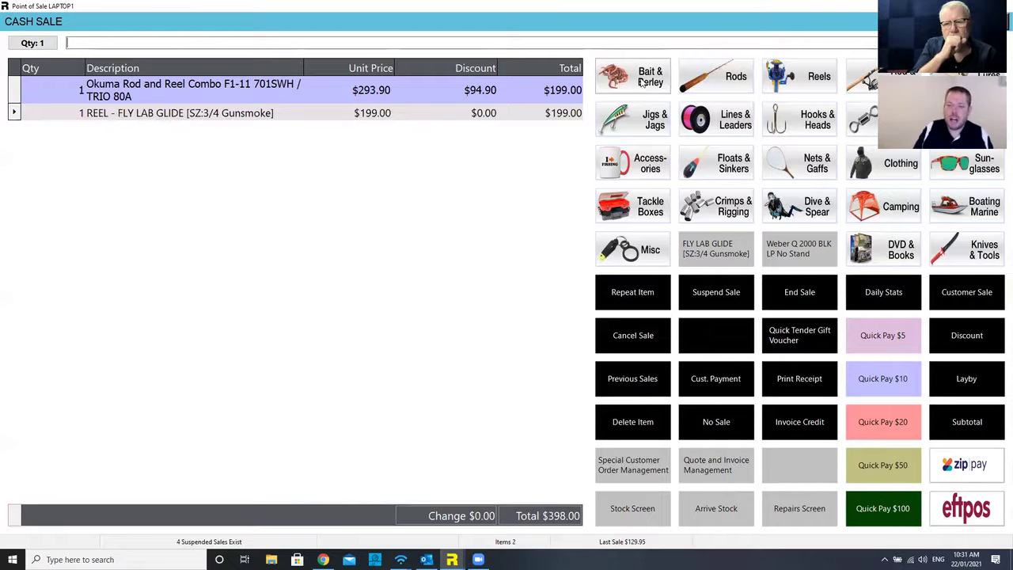
click(641, 79)
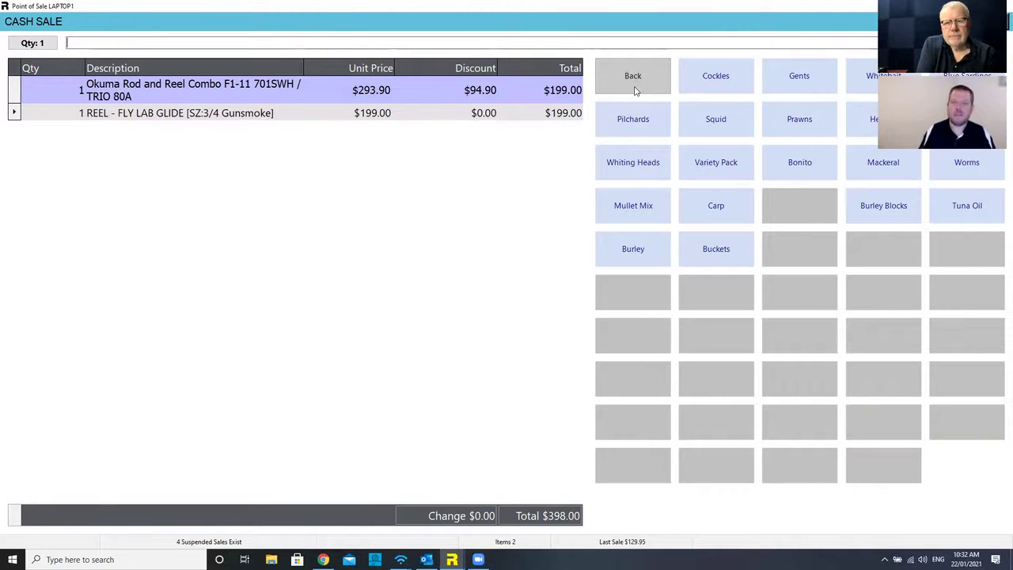
click(634, 90)
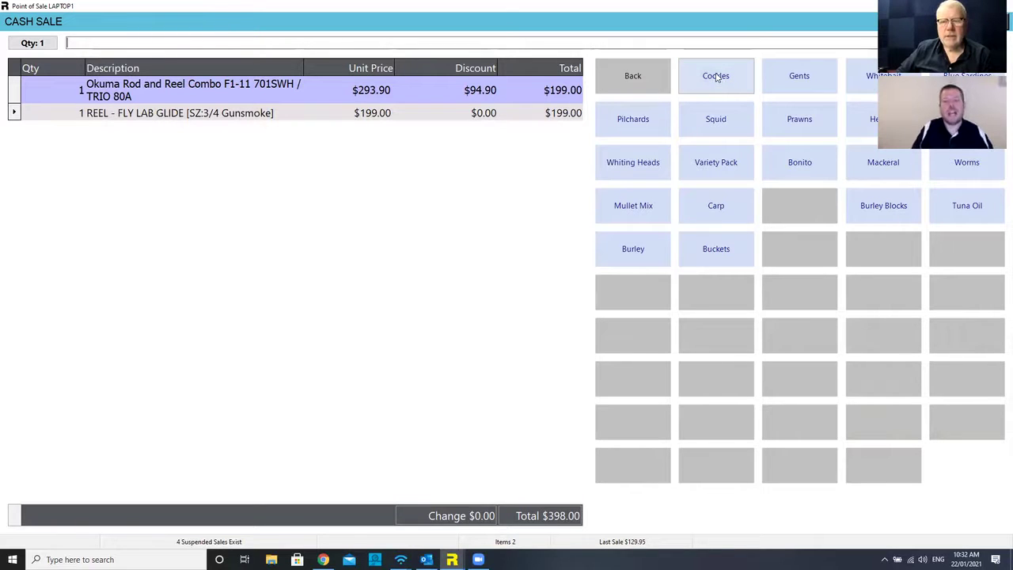
click(656, 92)
click(644, 79)
click(715, 76)
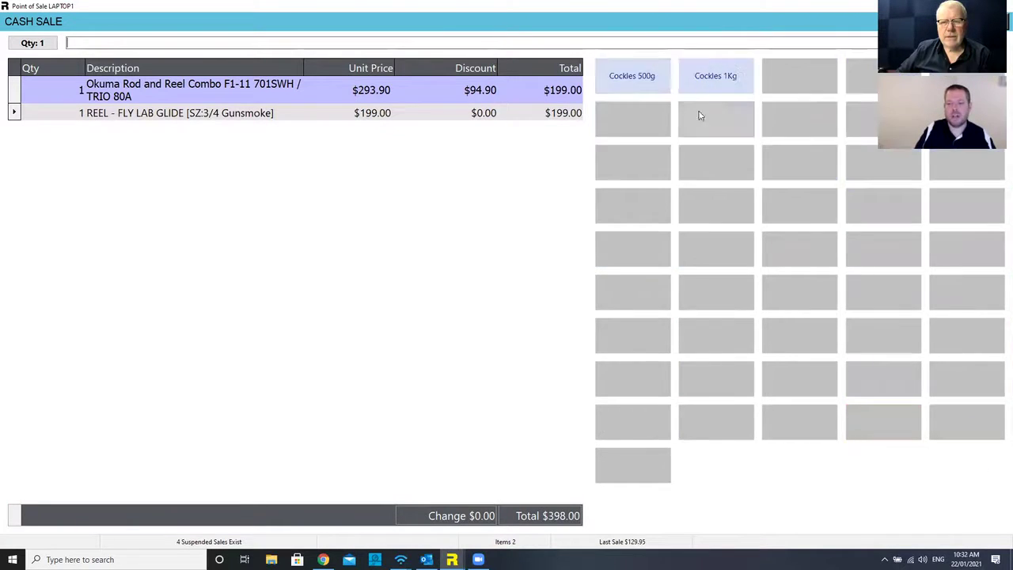
click(645, 83)
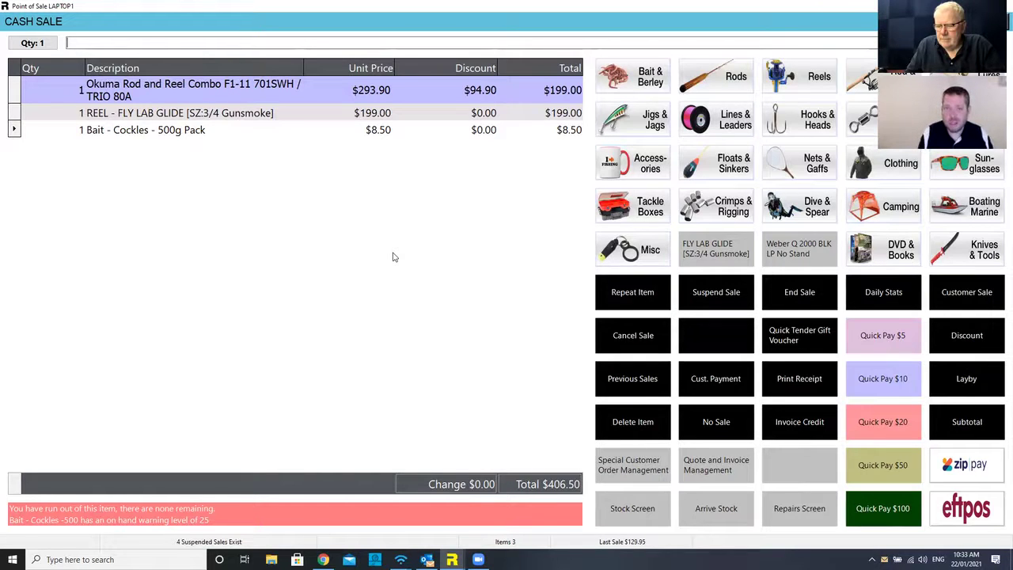
- Run a stock enquiry for PLU ff and show the item's extra details
key(F2)
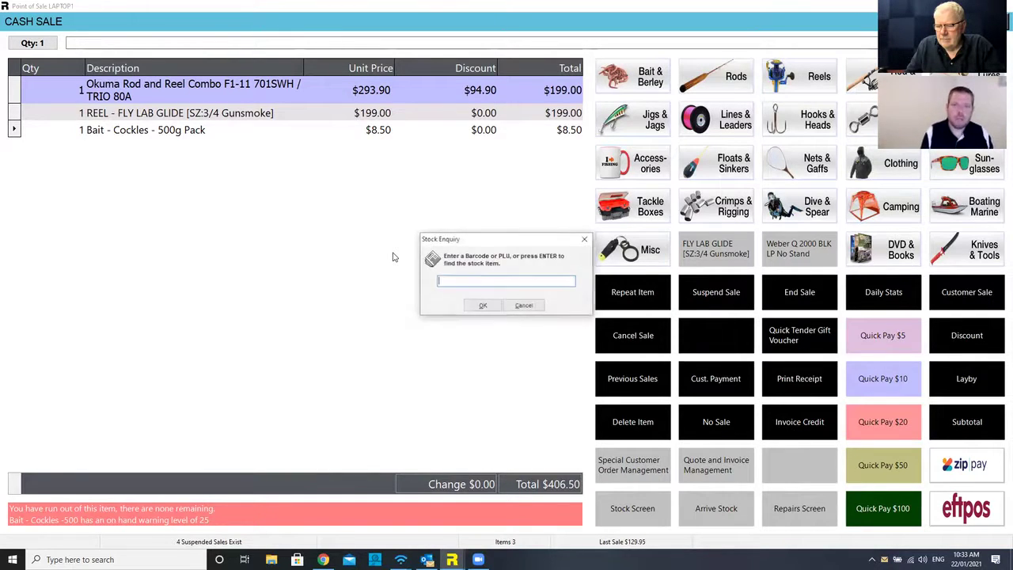
text(fl)
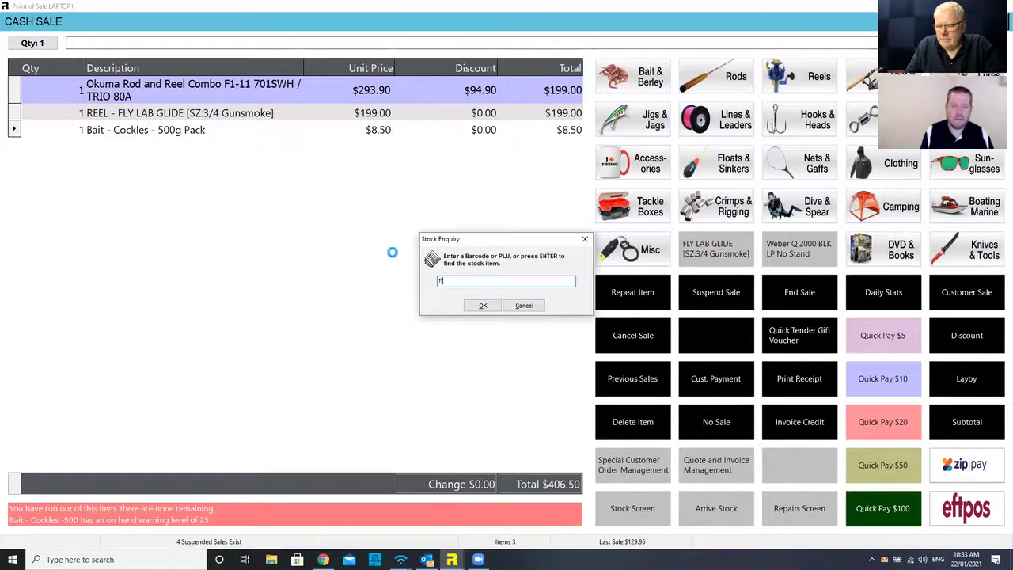
key(Return)
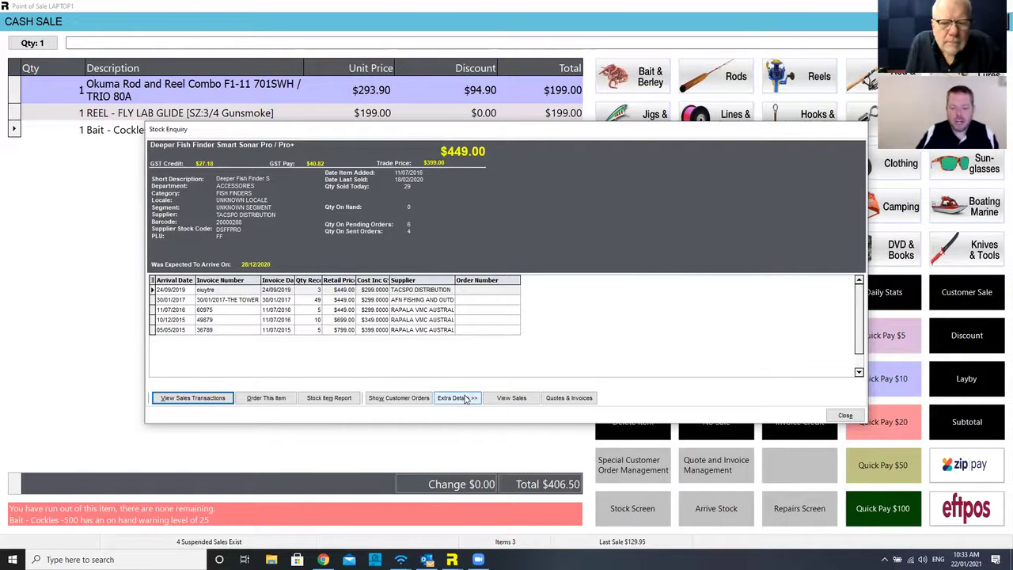
click(458, 398)
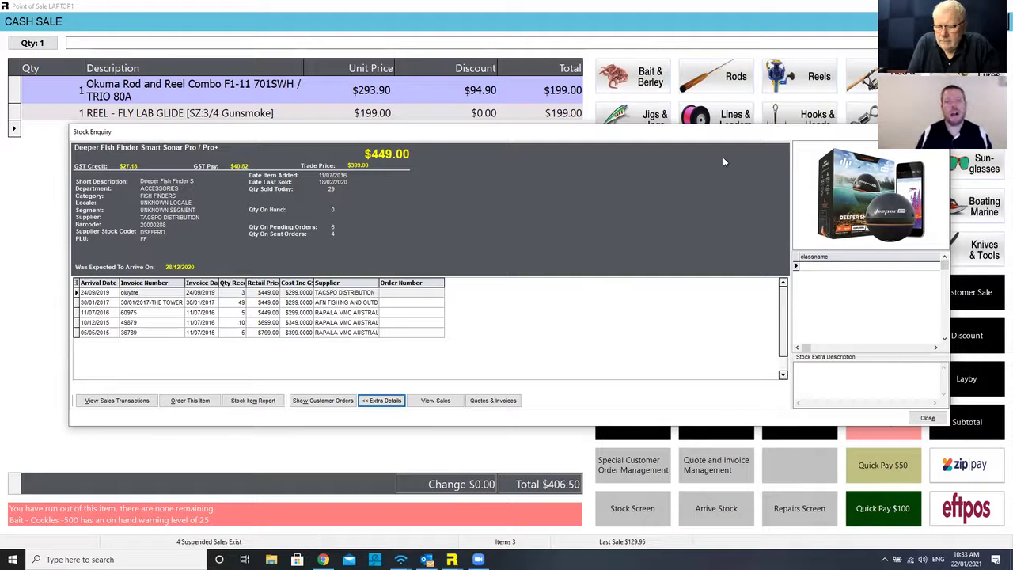
- Order one fish finder for the first listed customer on the pending AFN FISHING AND OUTDOORS order with no deposit, then close the enquiry
click(200, 402)
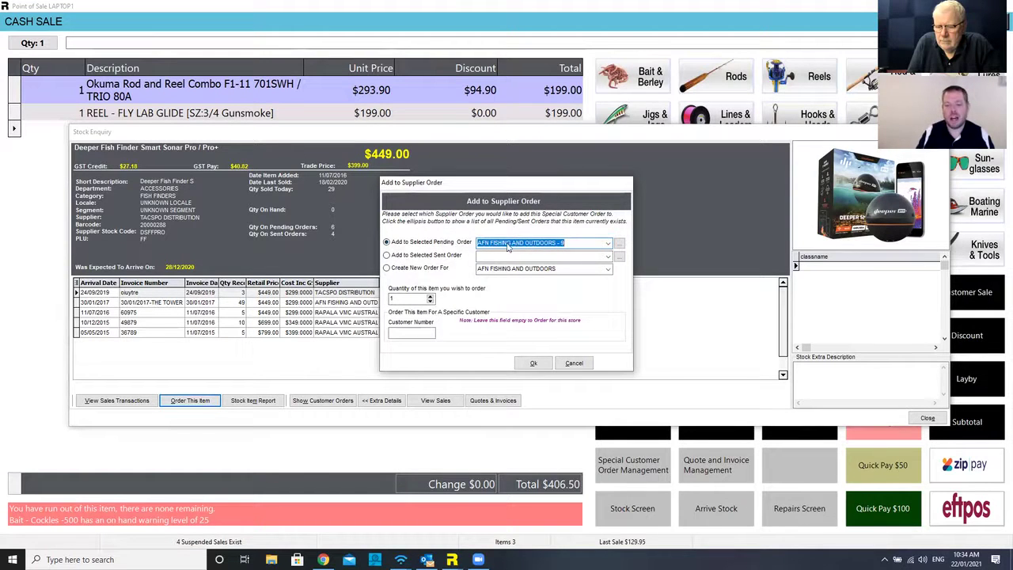
click(411, 333)
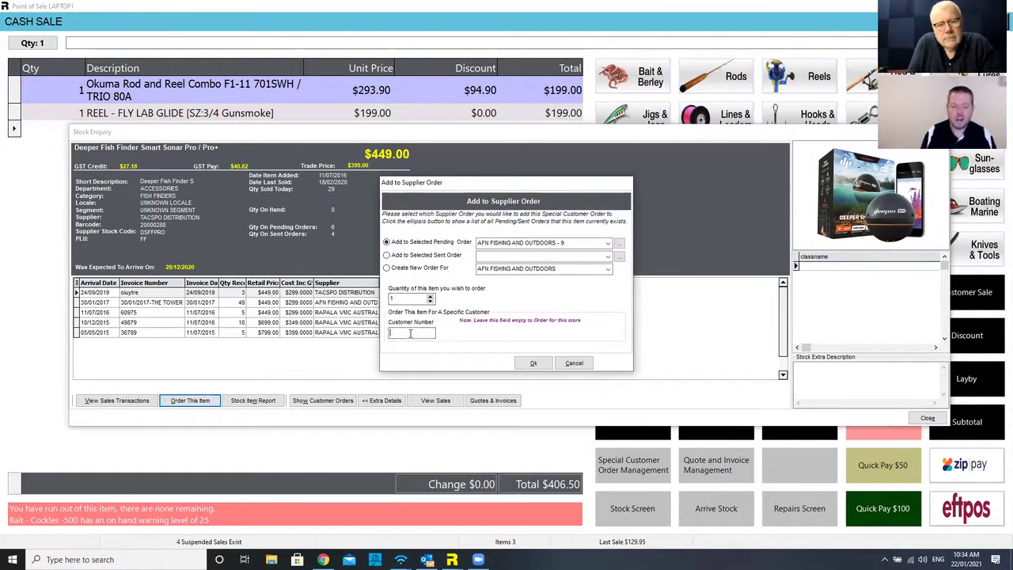
double_click(411, 333)
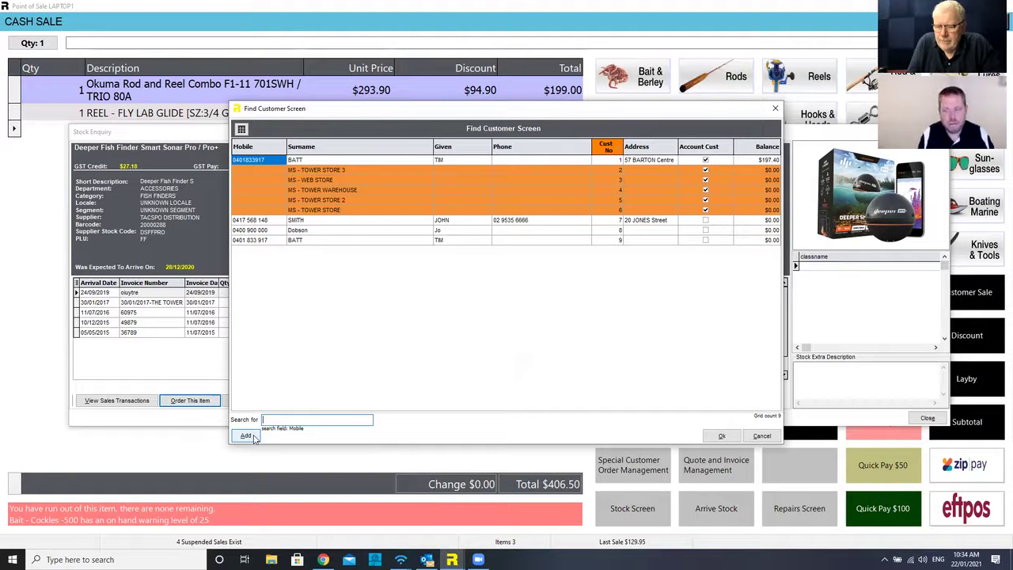
click(722, 436)
click(534, 362)
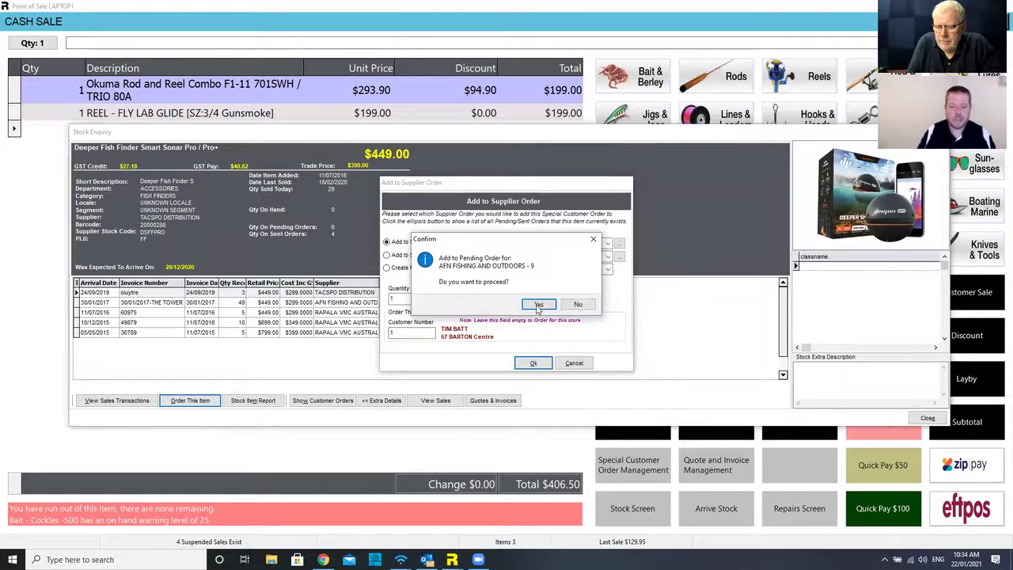
click(538, 305)
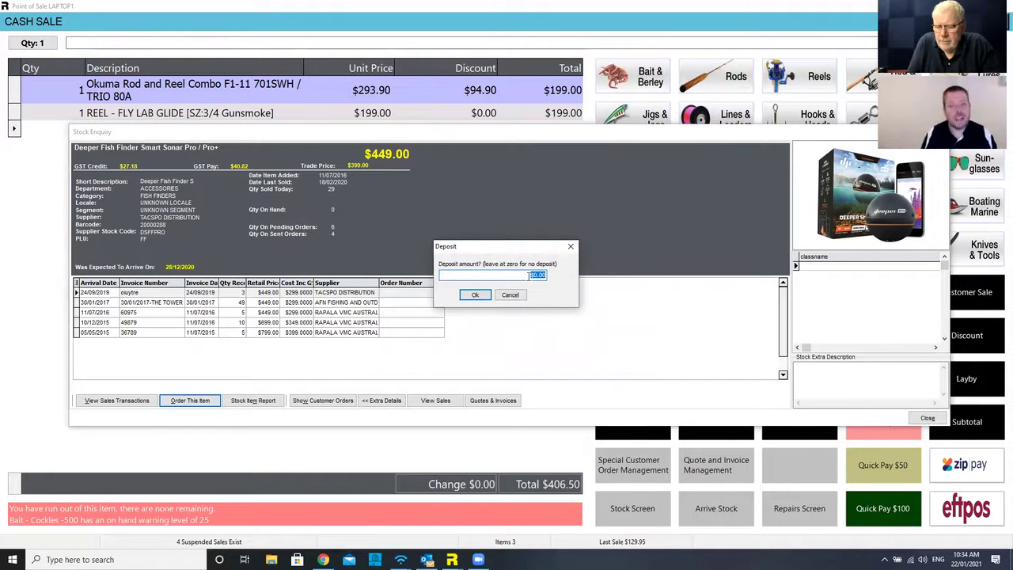
click(475, 295)
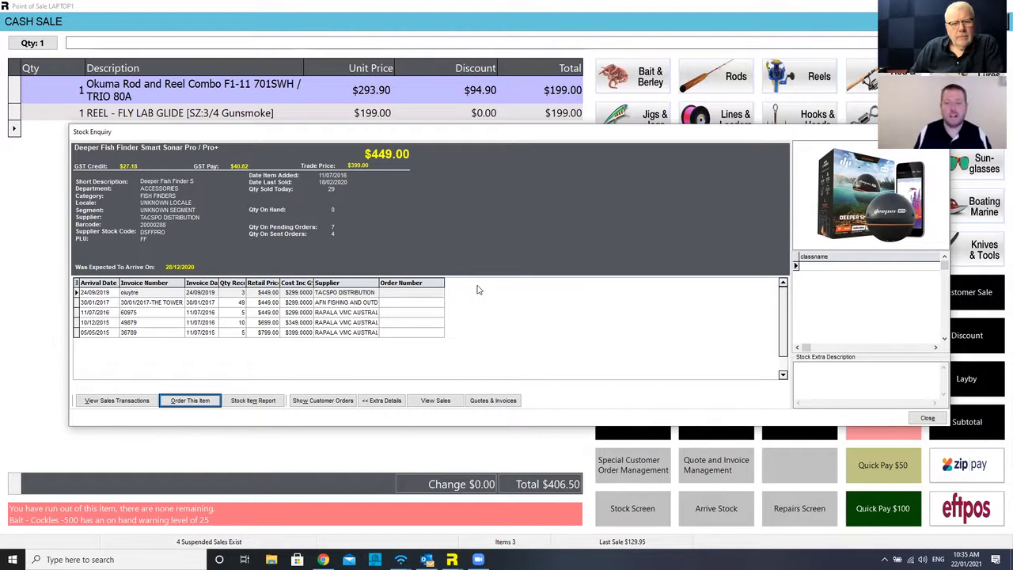
click(921, 417)
click(502, 298)
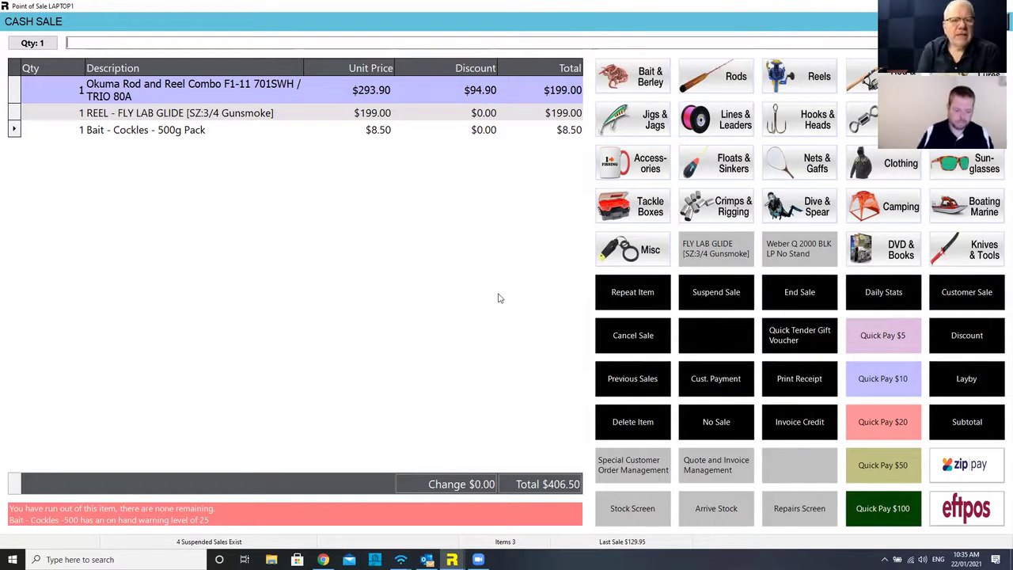
- Clear the current sale and start a new one containing only the item with PLU COMBO
key(Escape)
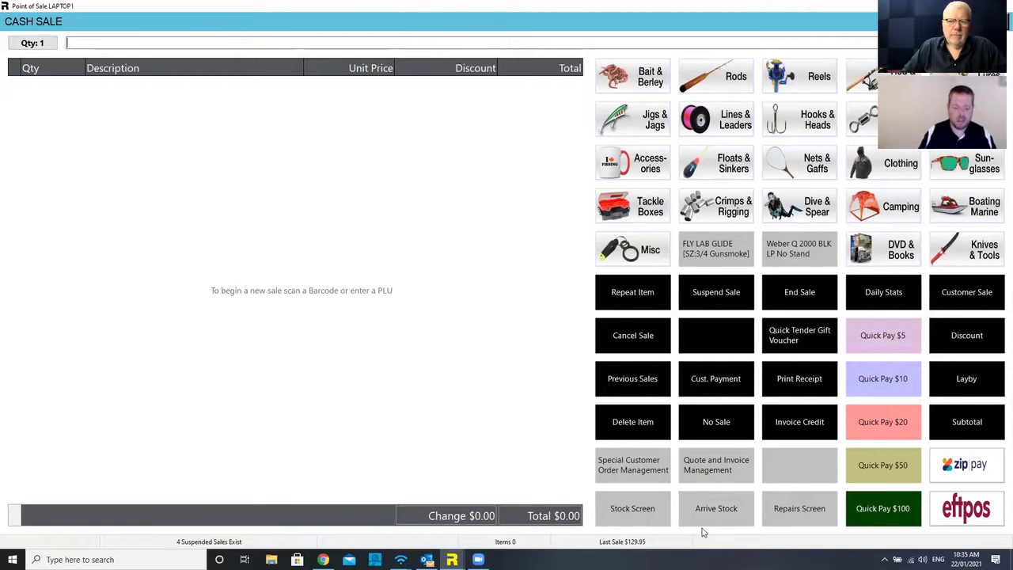
text(COMBO)
key(Return)
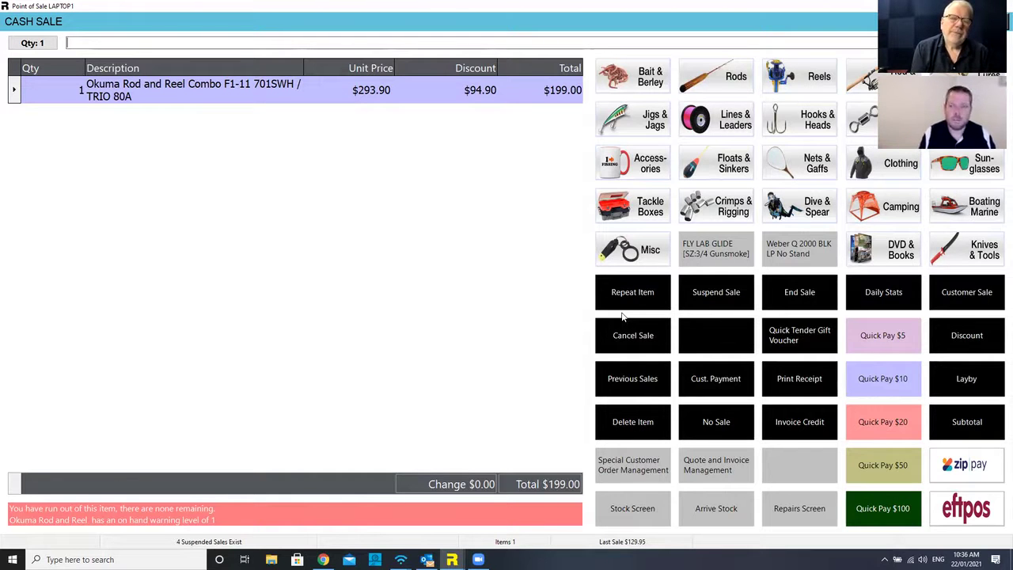
- Open the combo's stock record from the sale line, set its web price to 275.00 and save
double_click(284, 87)
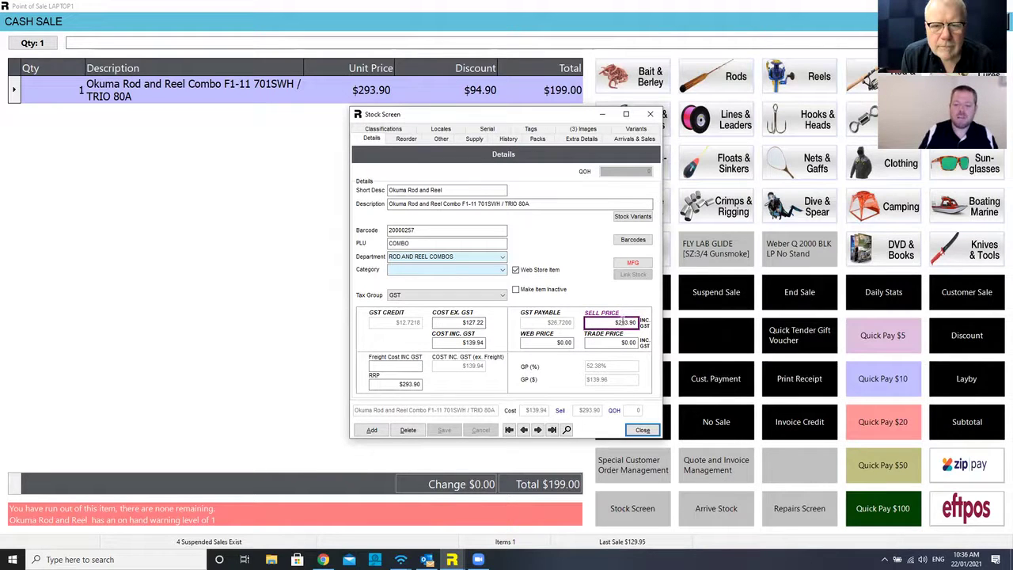
click(566, 342)
double_click(538, 342)
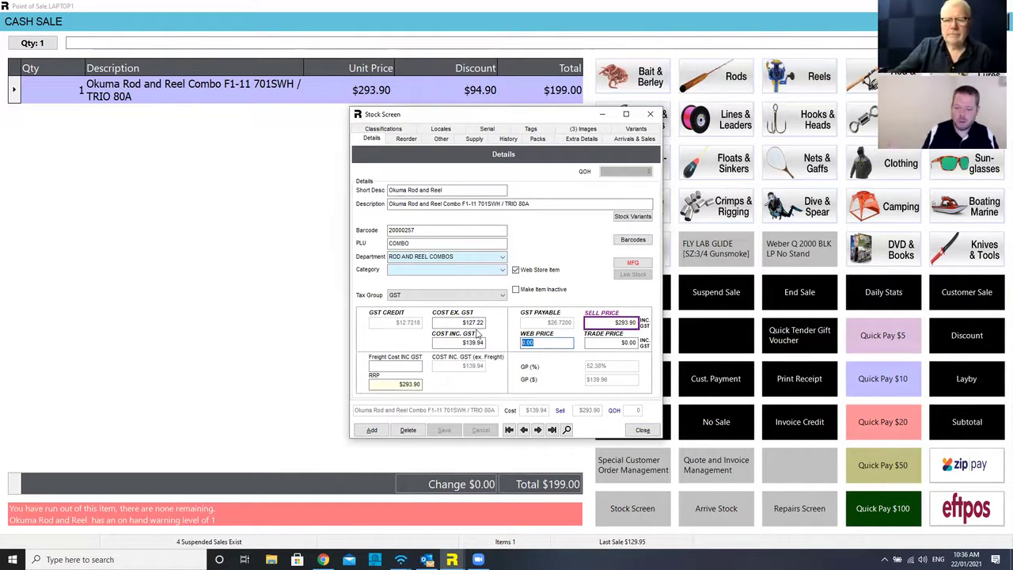
text(275.00)
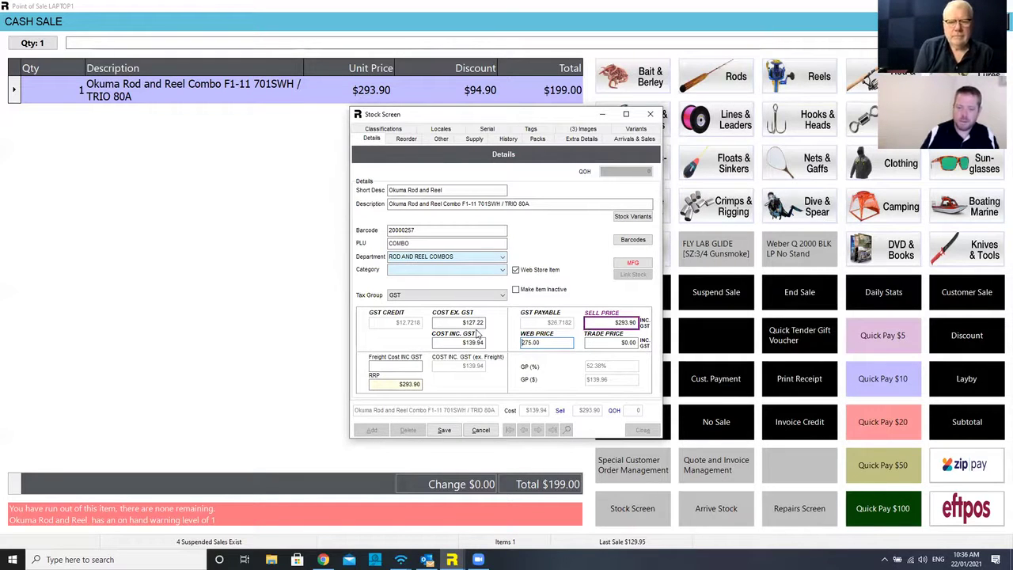
click(445, 429)
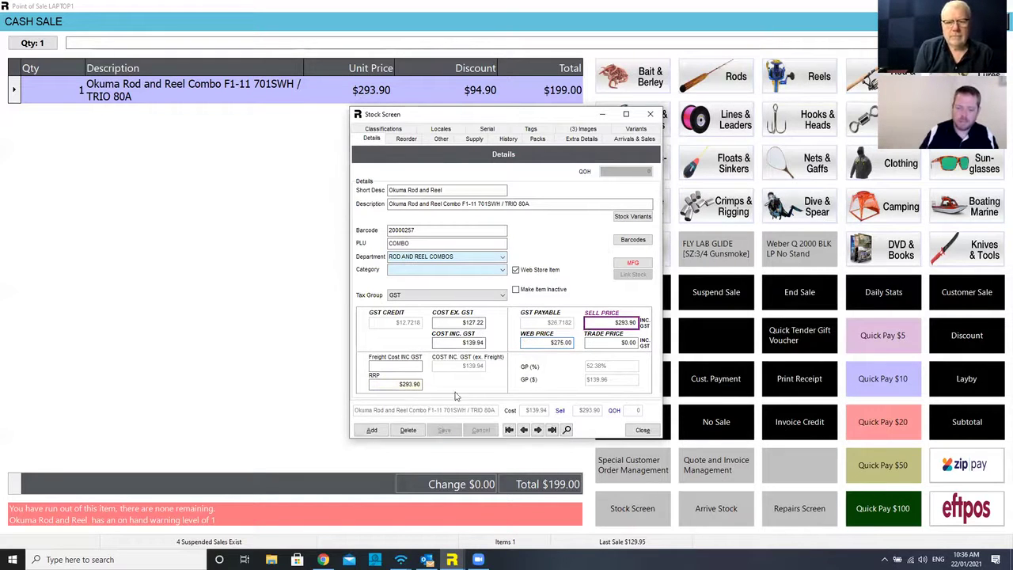
- View the combo's stock images, including the second one showing the rod alone
click(582, 130)
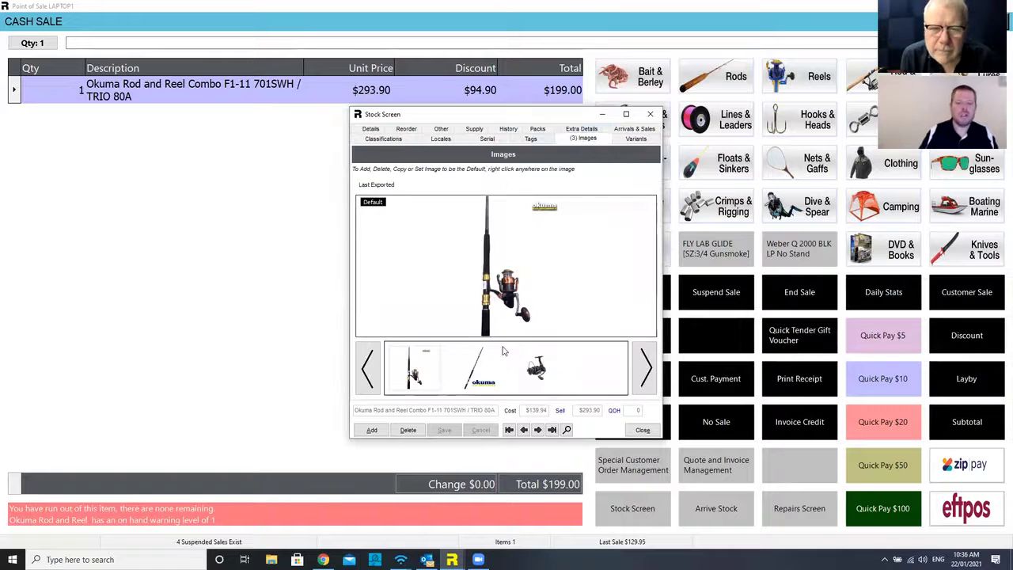
click(490, 371)
scroll(490, 371, down, 1)
scroll(489, 370, up, 1)
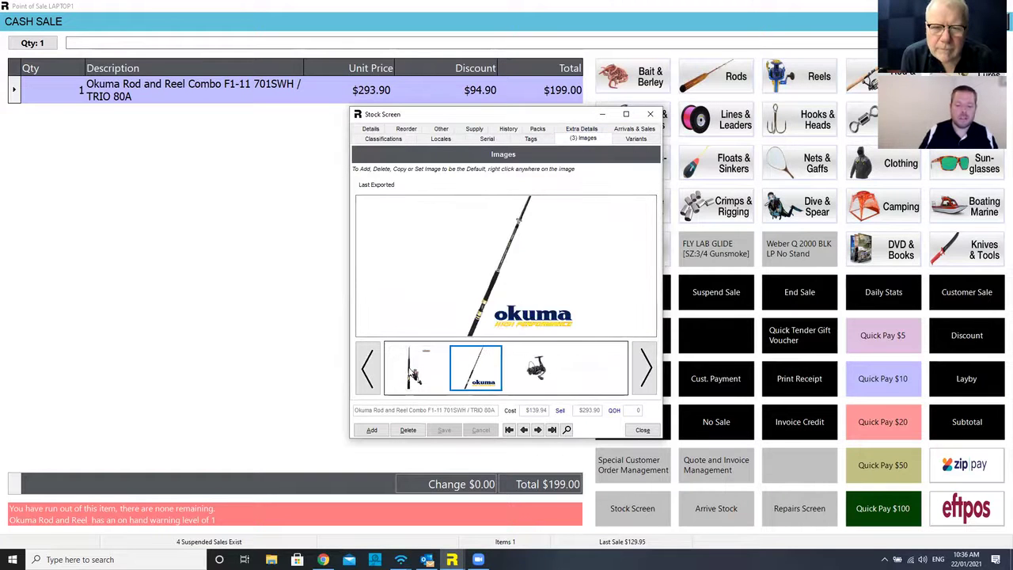
- Review the combo's extra details, images and main details in its stock record, and delete the combo from the sale
scroll(490, 371, down, 1)
scroll(479, 373, up, 1)
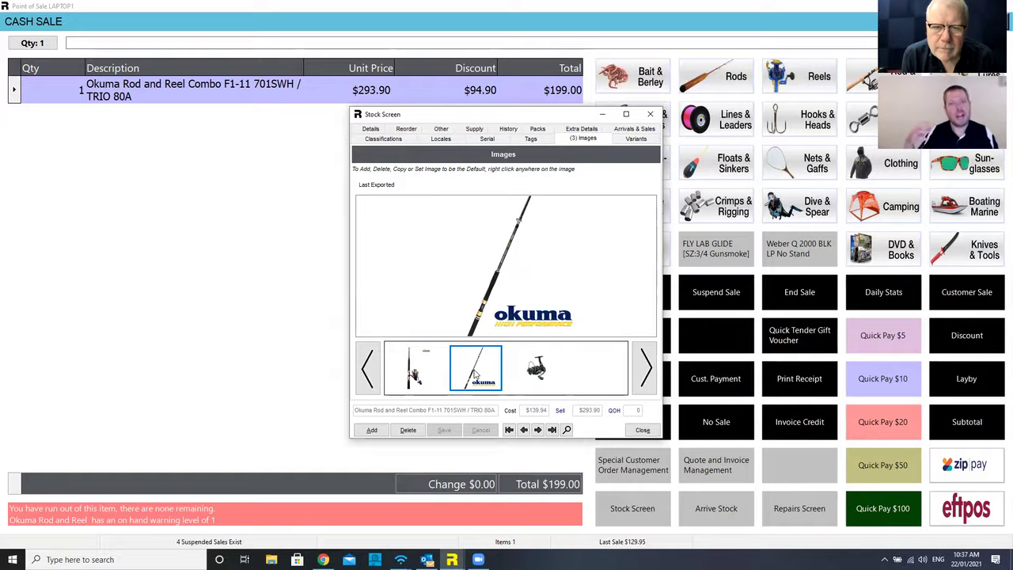
click(593, 132)
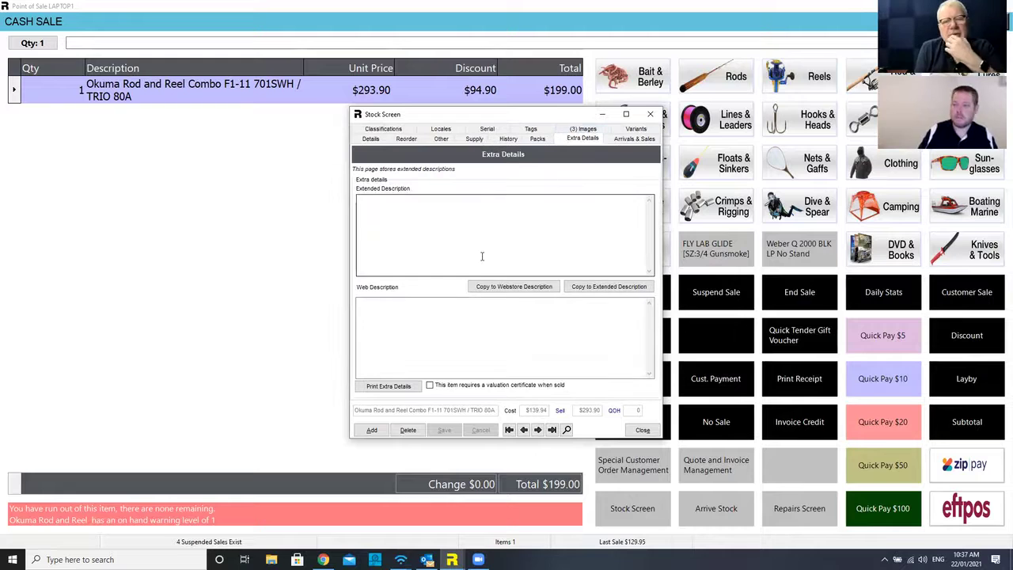
click(586, 129)
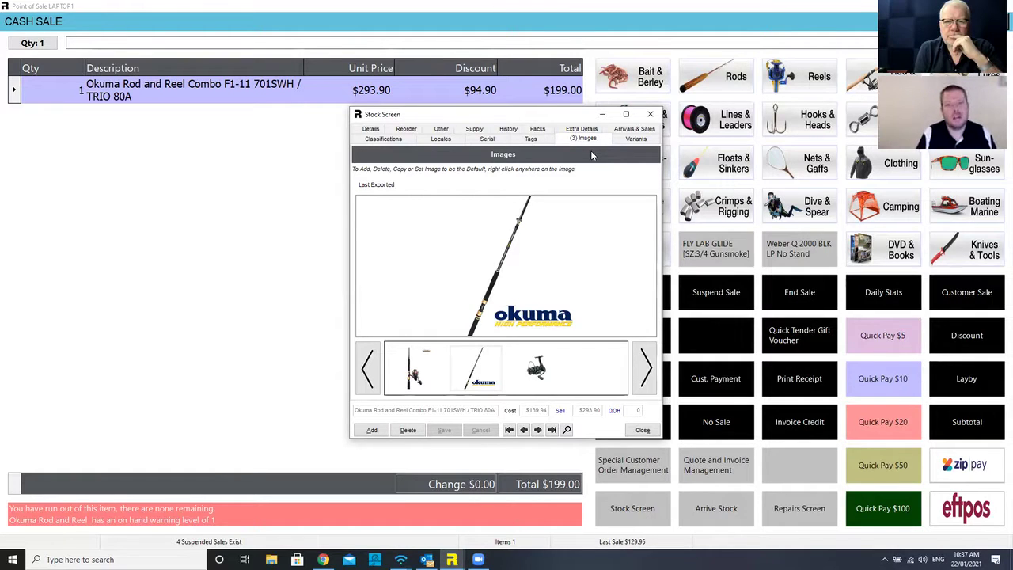
click(376, 130)
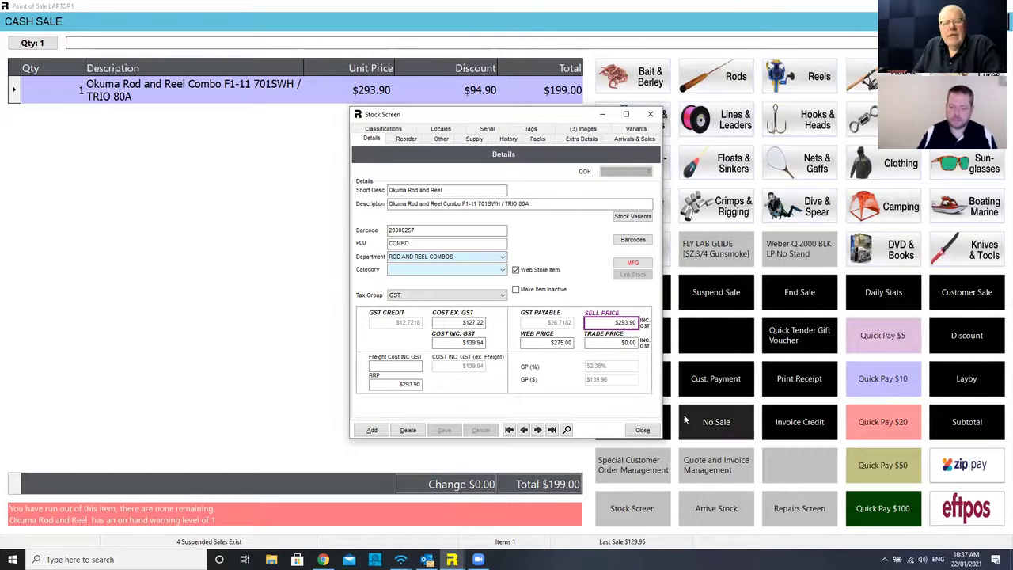
click(643, 430)
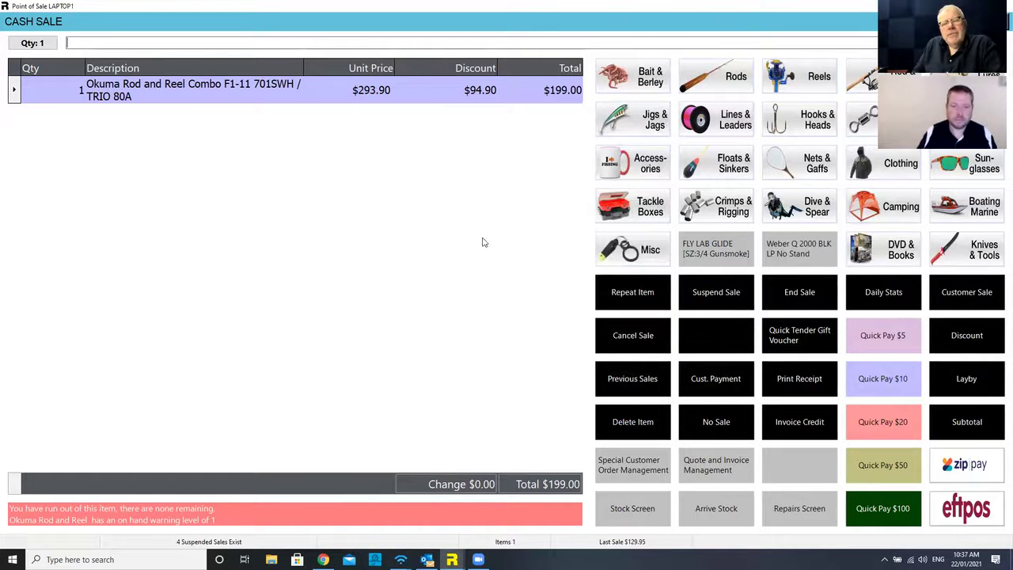
key(Delete)
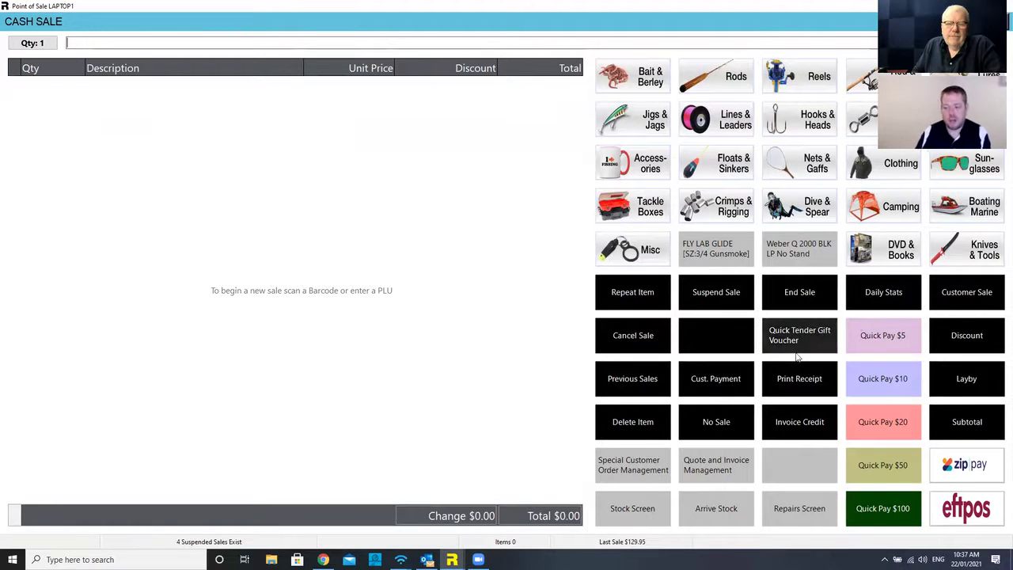
- Open the repairs screen and look over the repair details page of the new repair wizard without creating a repair
click(801, 507)
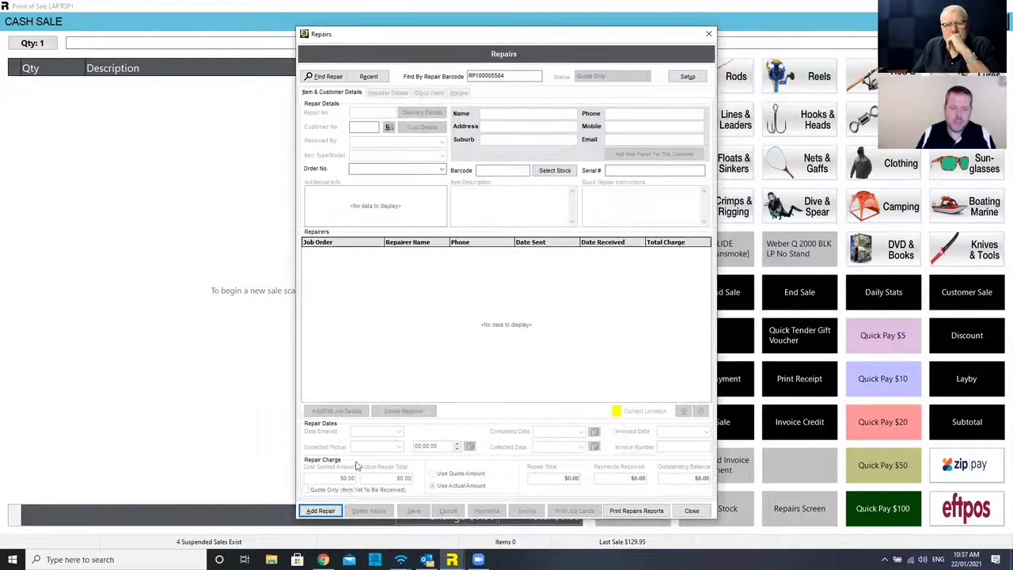
click(329, 512)
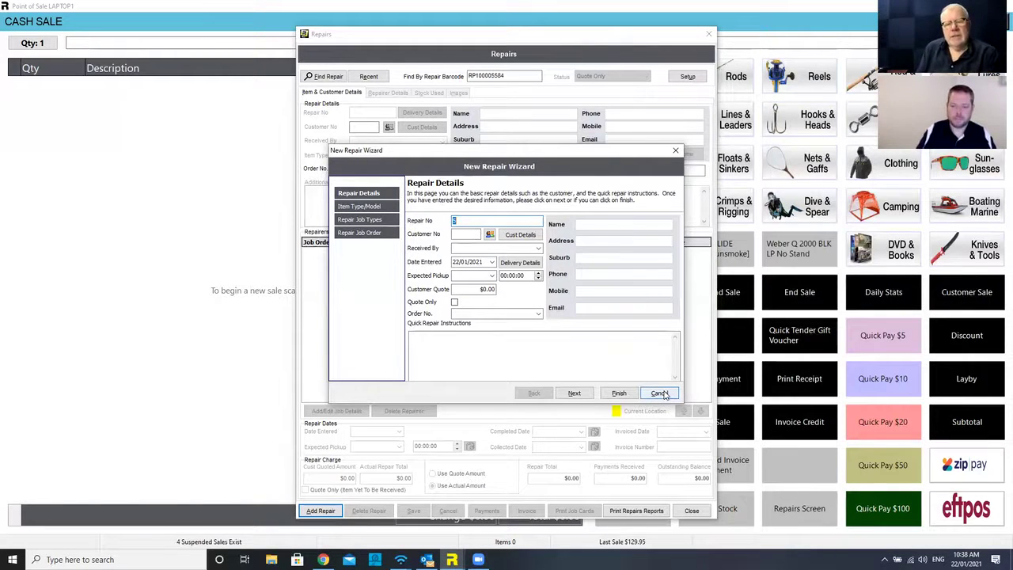
click(662, 393)
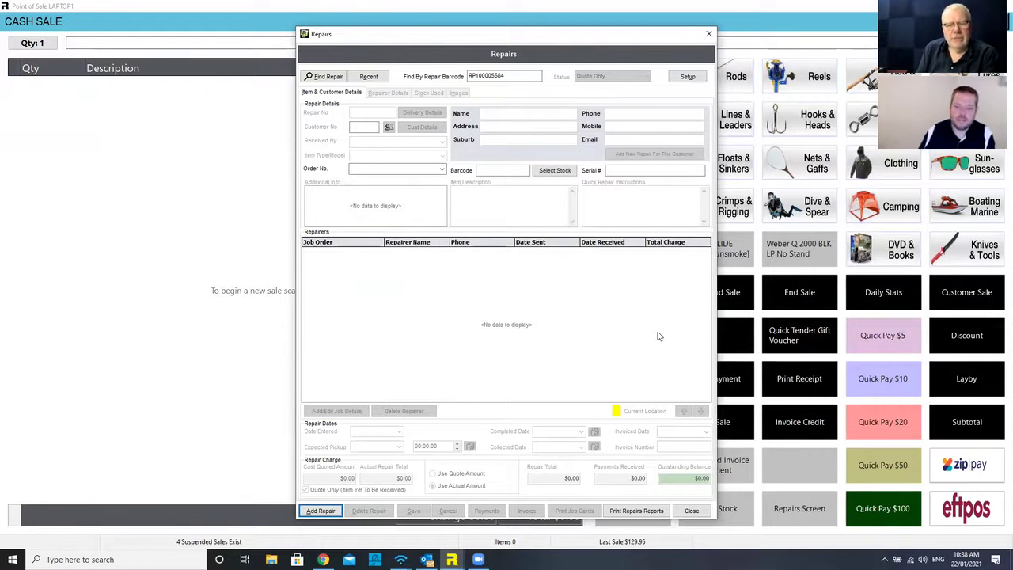
click(691, 511)
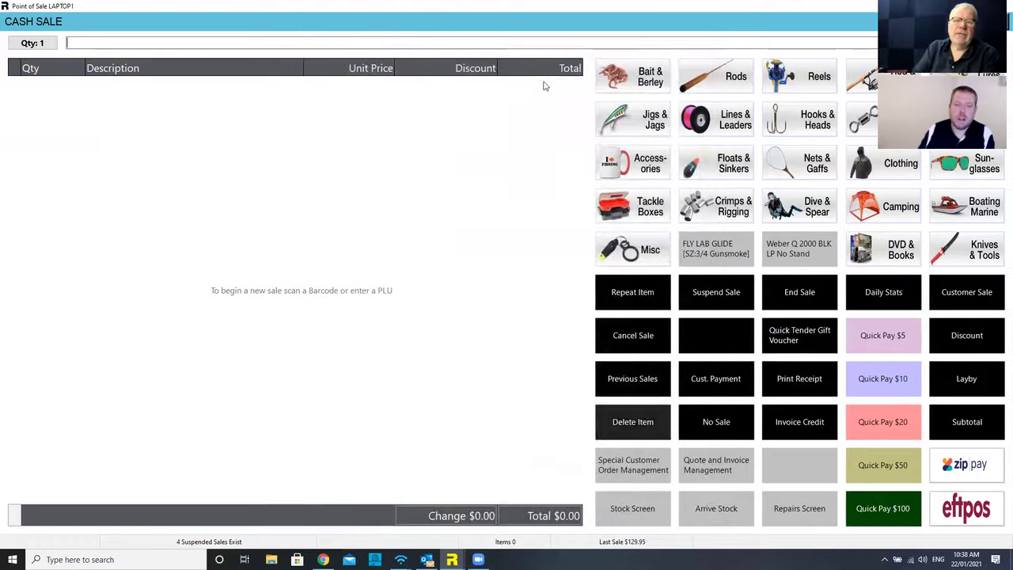
- Add the item with PLU REEL to the sale and view the extra details page of its stock record
text(8888)
key(Return)
key(F3)
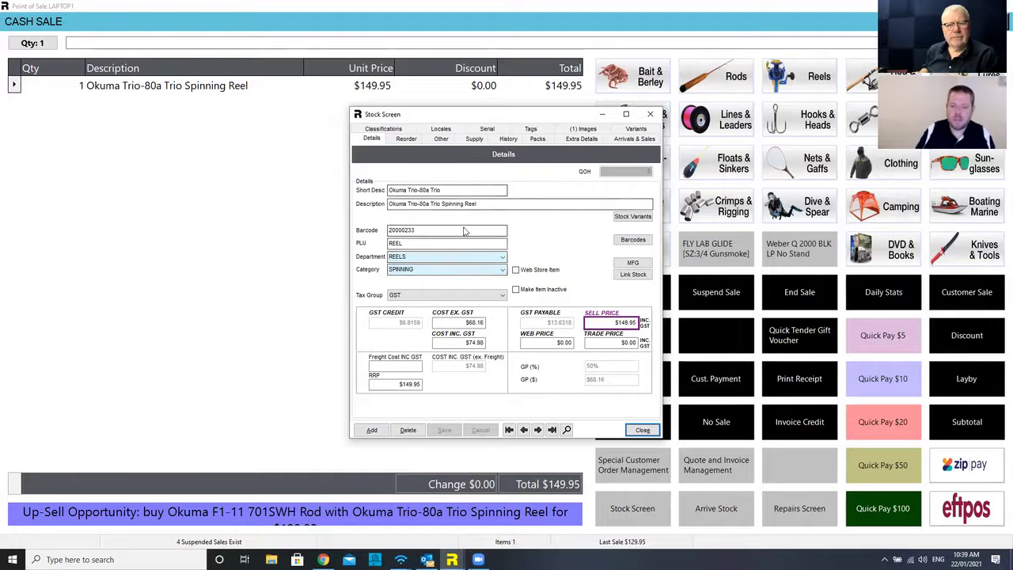
click(583, 138)
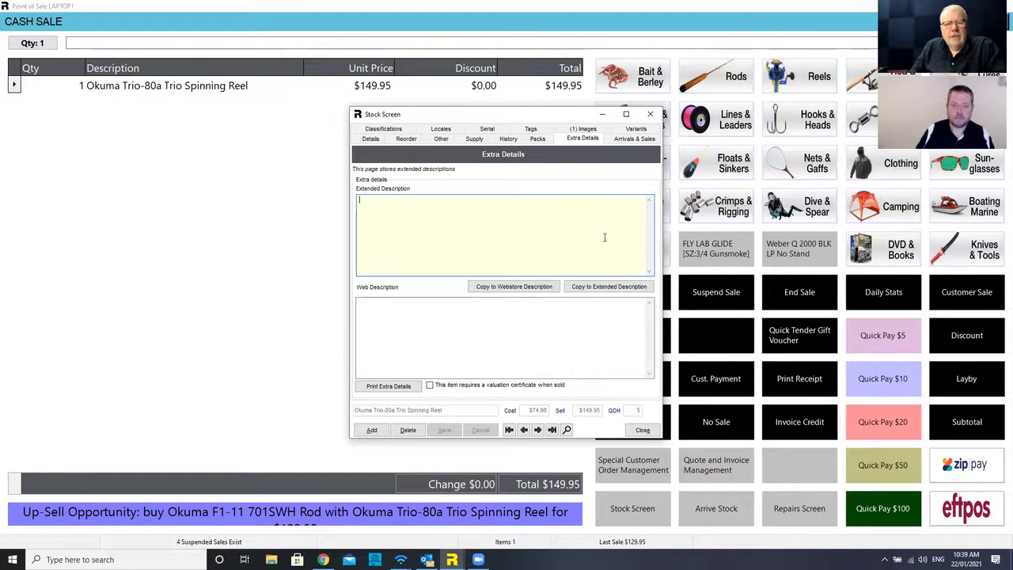
click(643, 430)
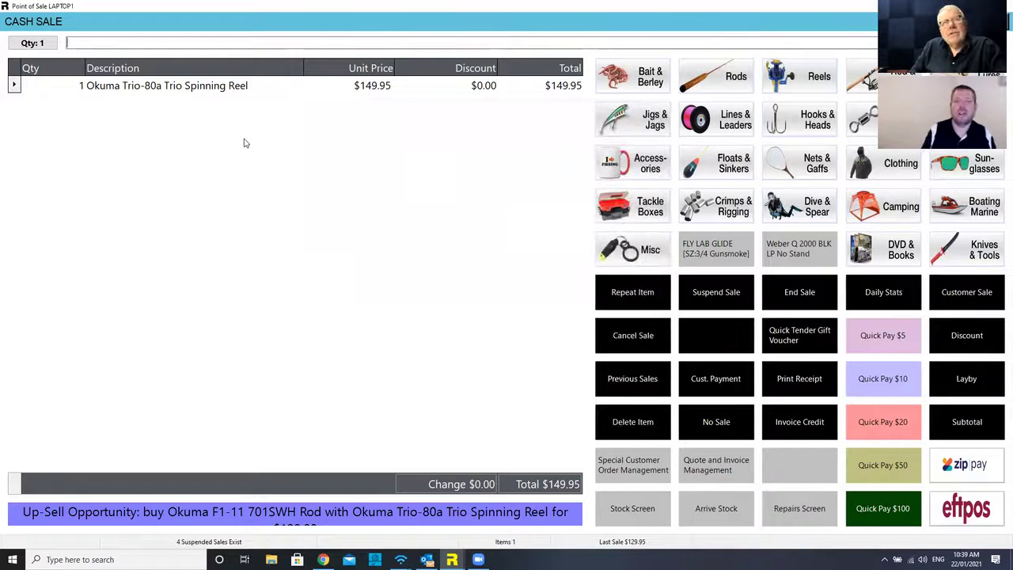